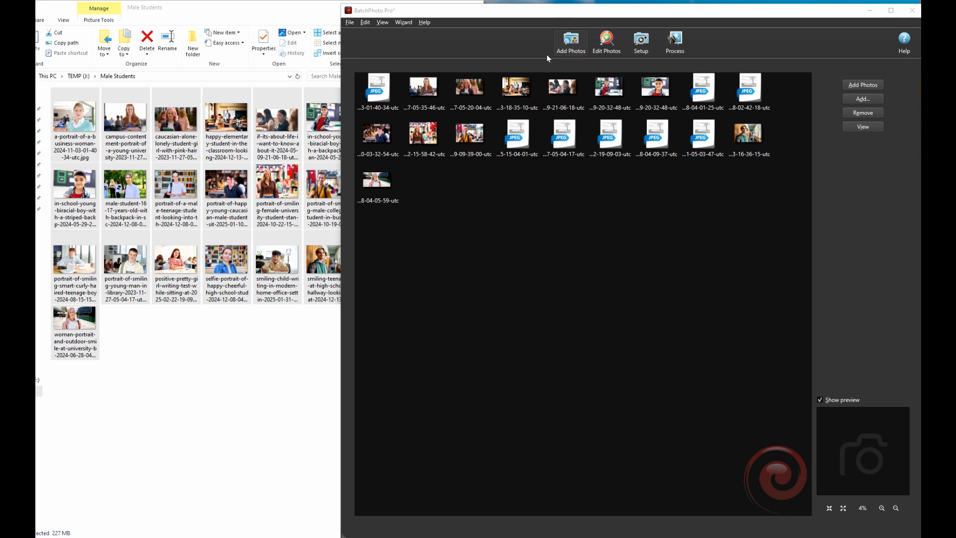
Step: Preview the photo of the smiling boy with the striped backpack and add a Resize filter with a width of 1200 pixels, maintaining aspect ratio
left_click(607, 42)
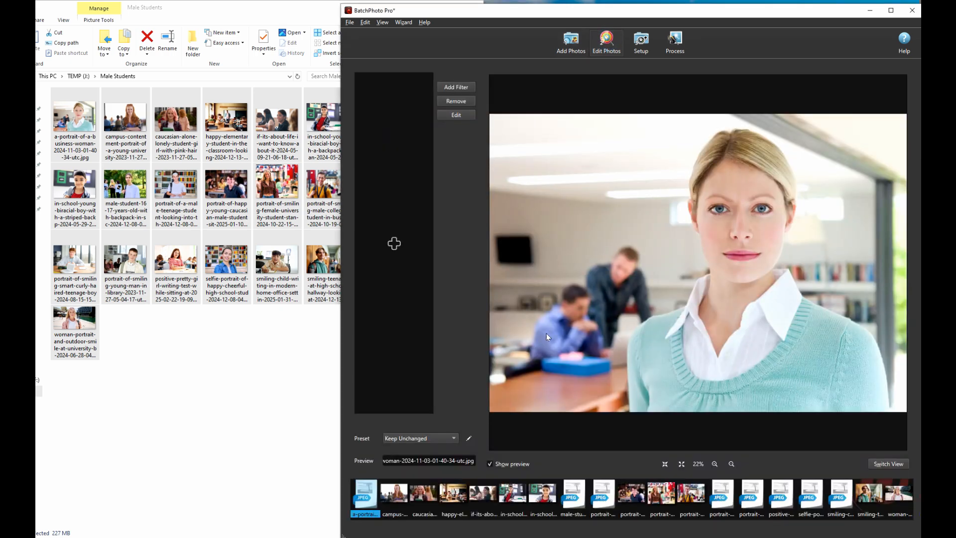
left_click(542, 490)
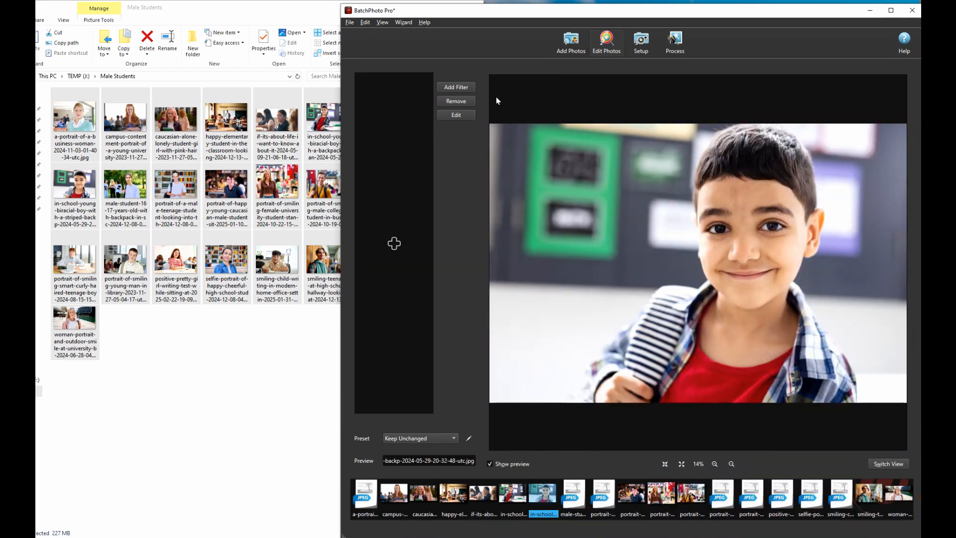
left_click(466, 87)
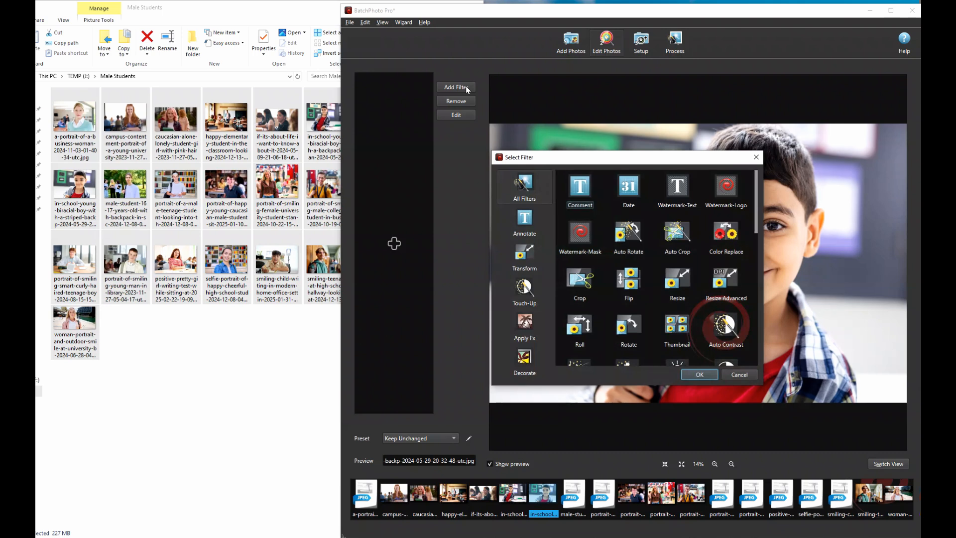
left_click(533, 256)
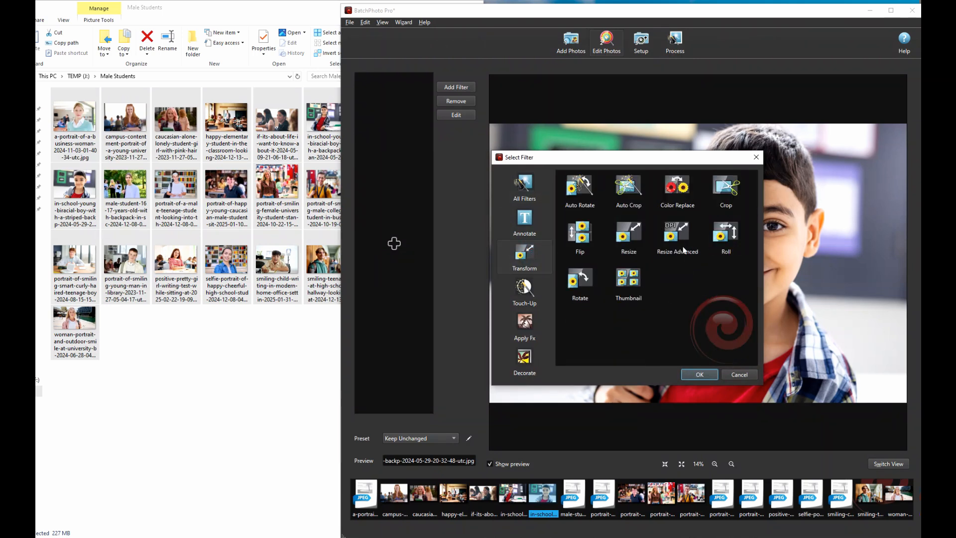
left_click(625, 236)
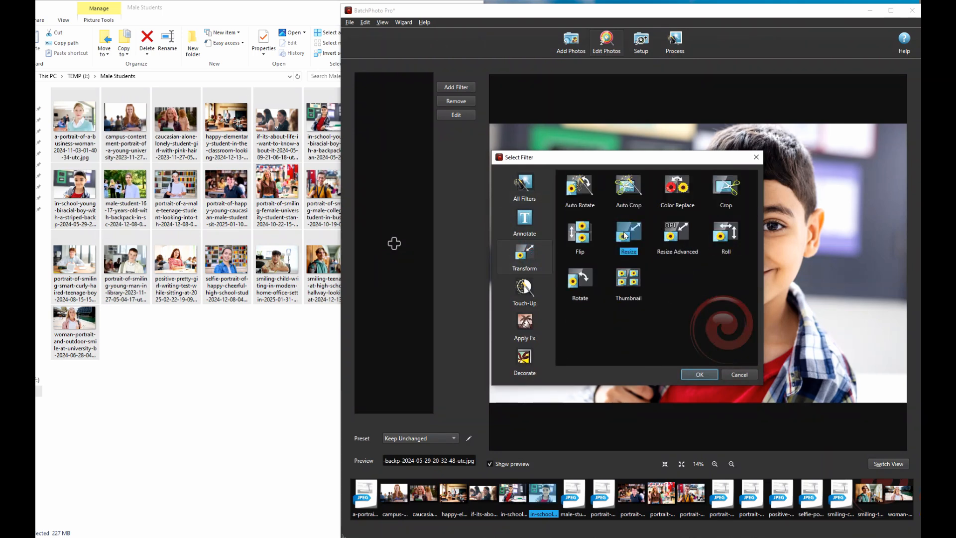
left_click(696, 378)
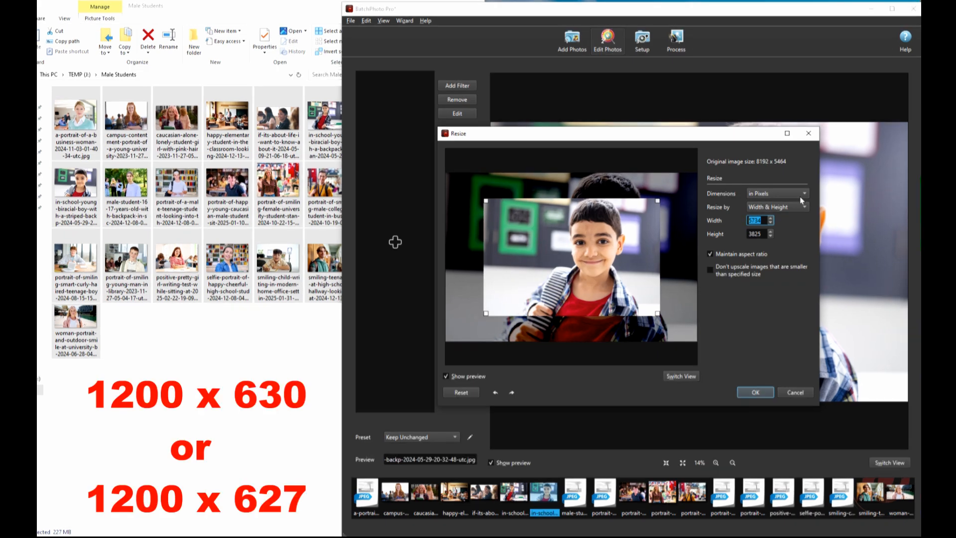
type("1200")
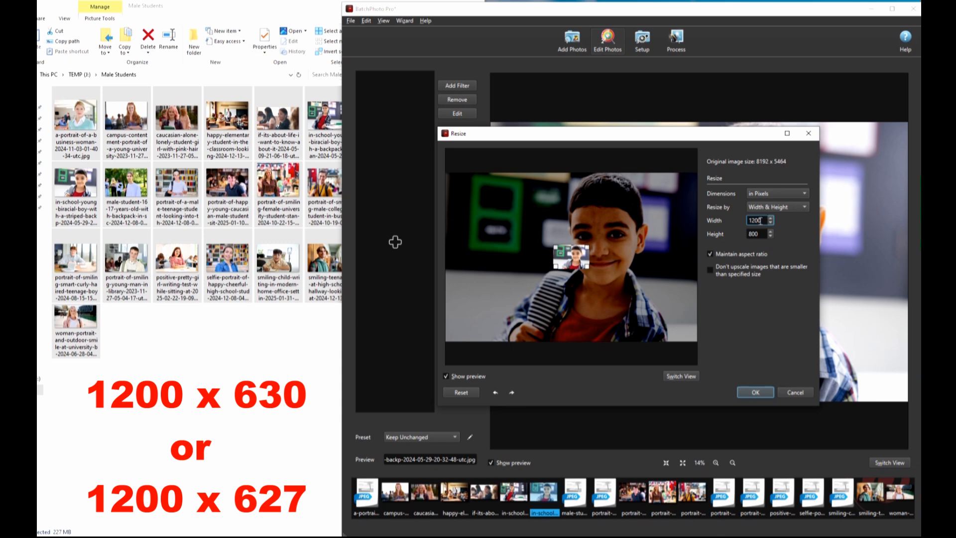
left_click(761, 392)
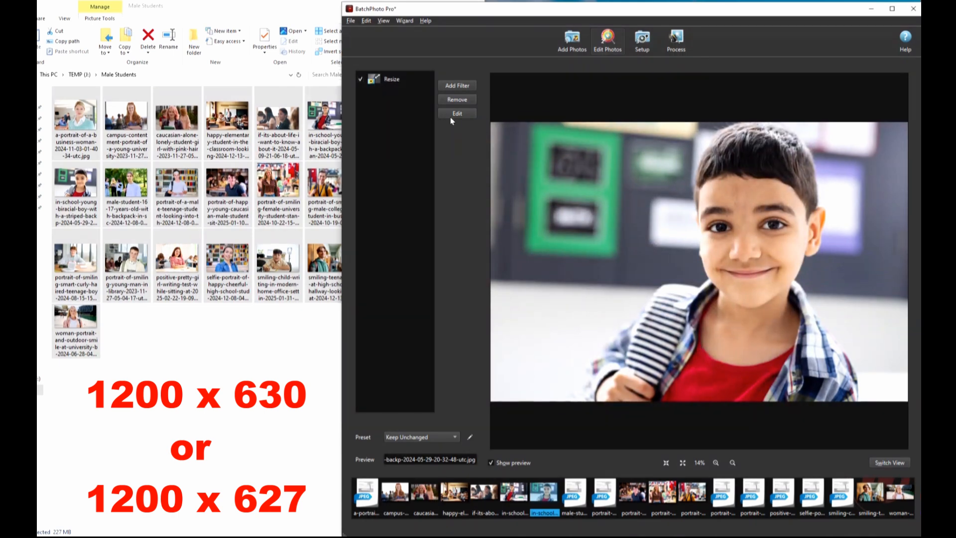
Step: Change the existing Resize filter's width to 960 pixels
left_click(456, 87)
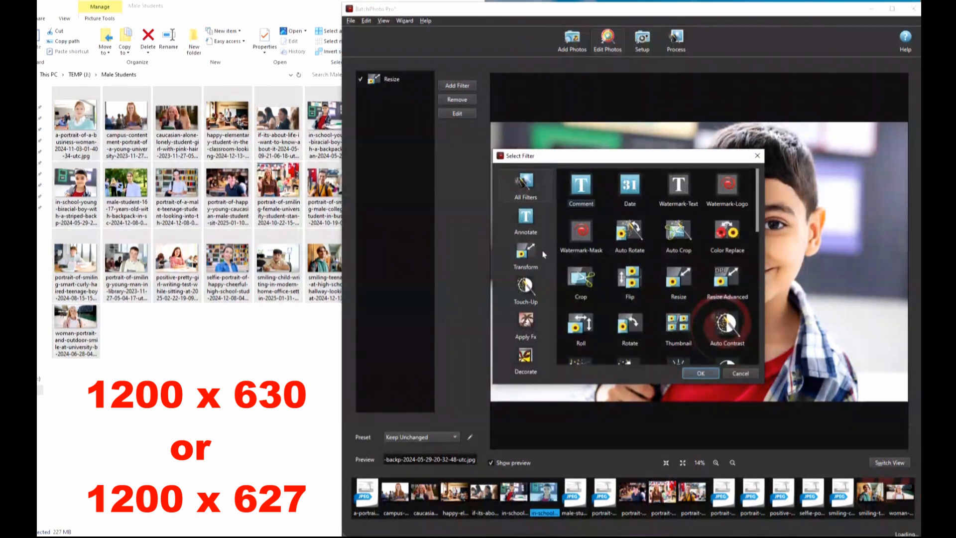
left_click(740, 374)
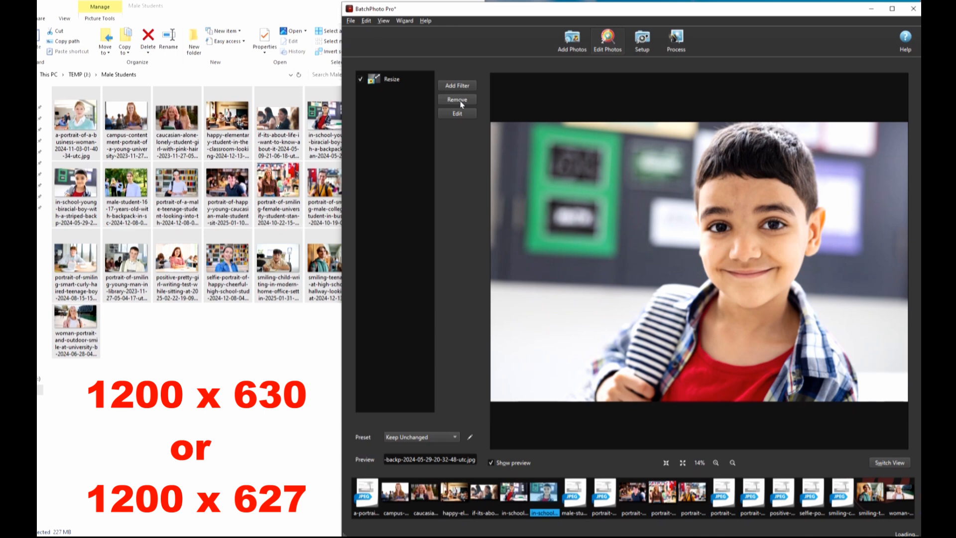
left_click(388, 80)
left_click(464, 113)
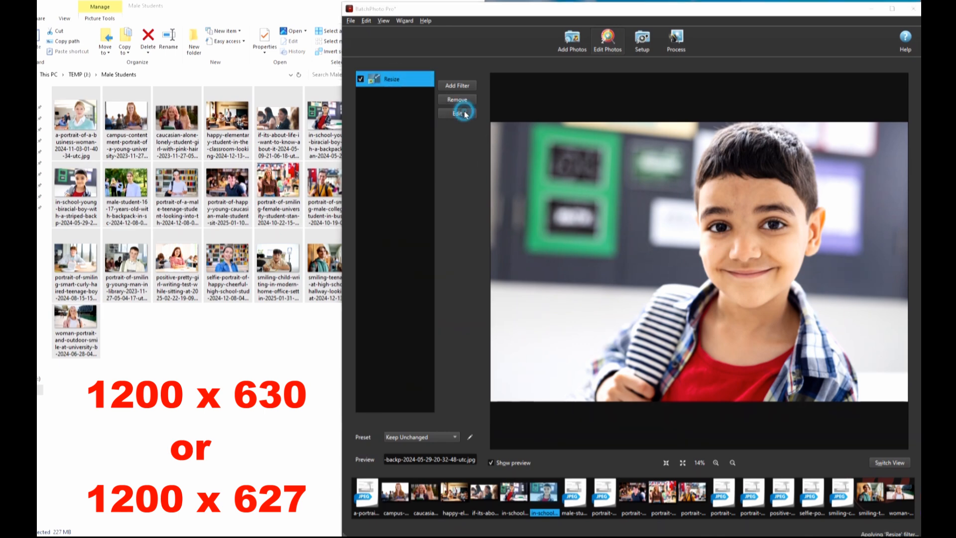
type("960")
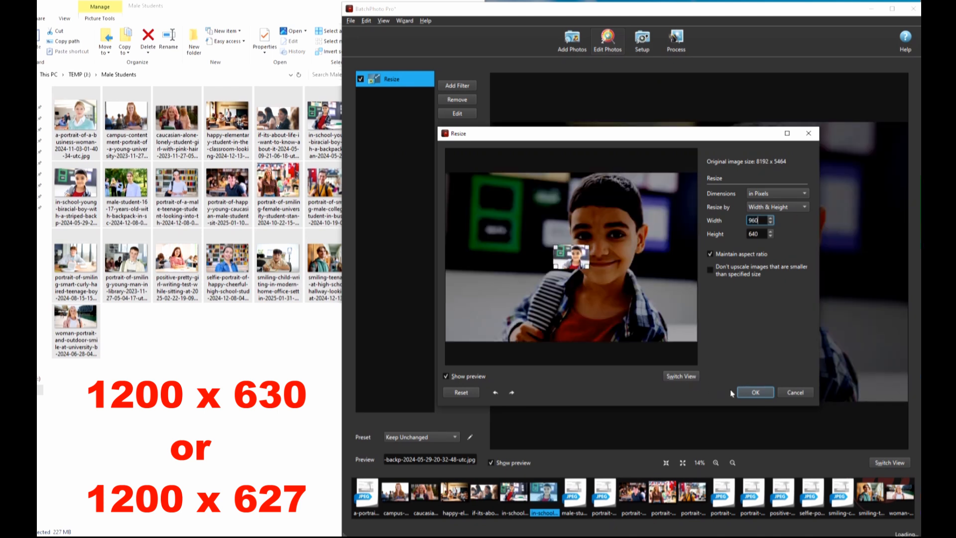
left_click(754, 392)
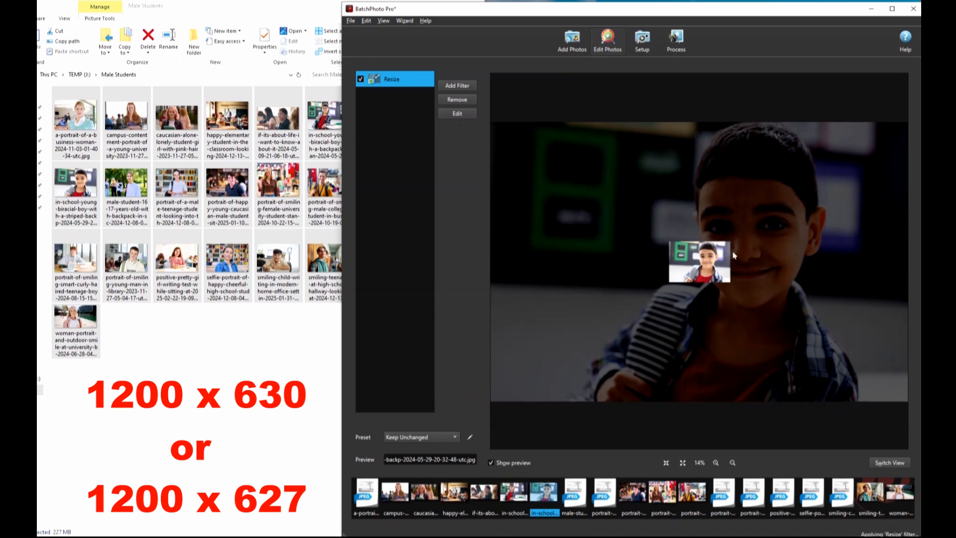
Step: Edit the Resize filter again and set its width to 1200 pixels
left_click(465, 85)
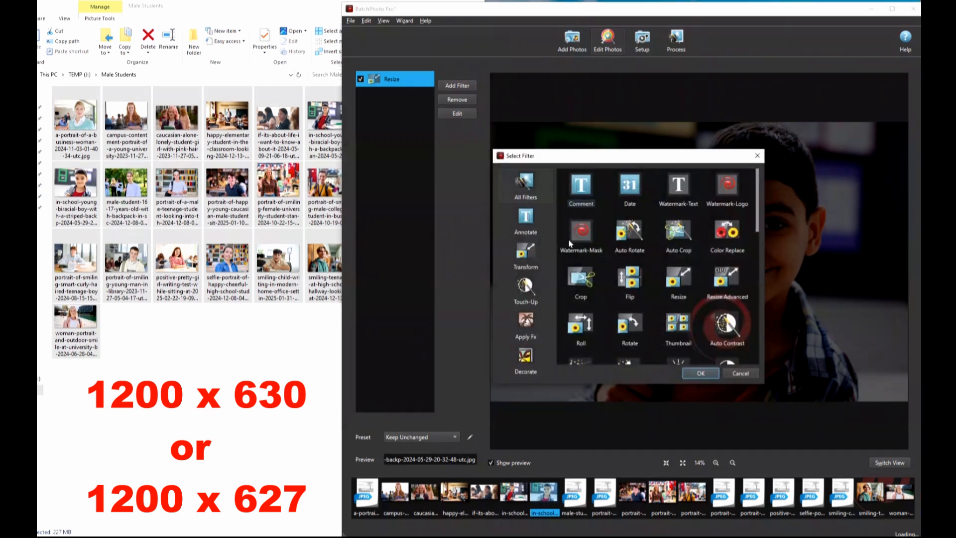
left_click(749, 376)
left_click(456, 113)
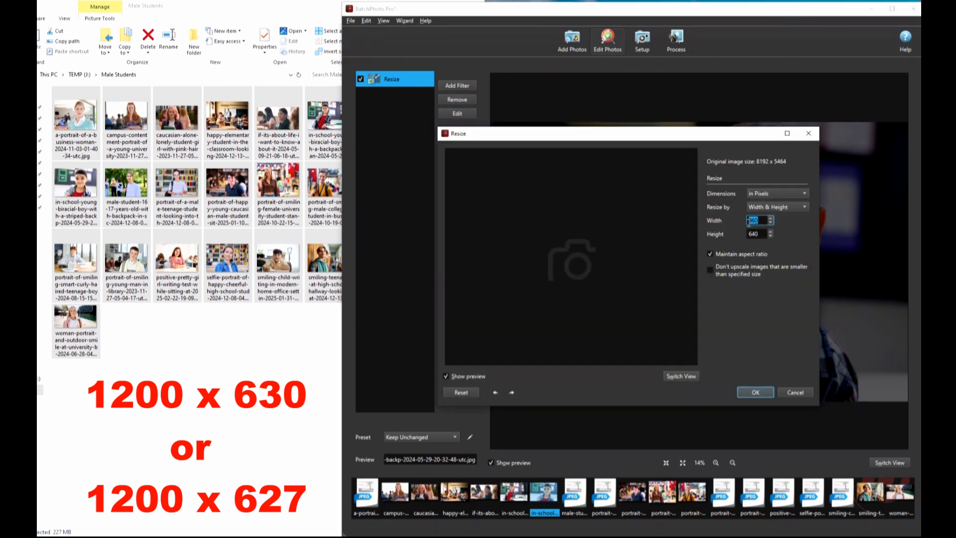
type("1200")
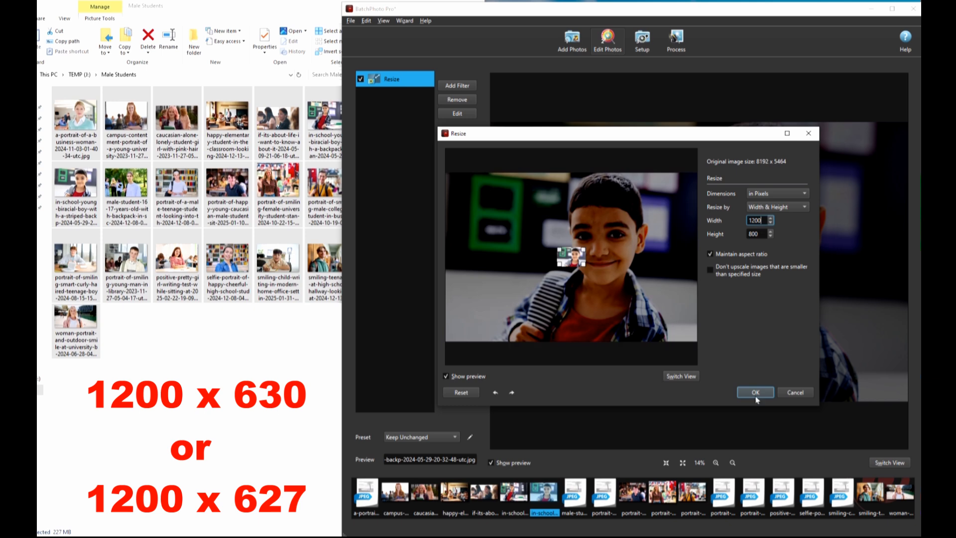
left_click(746, 393)
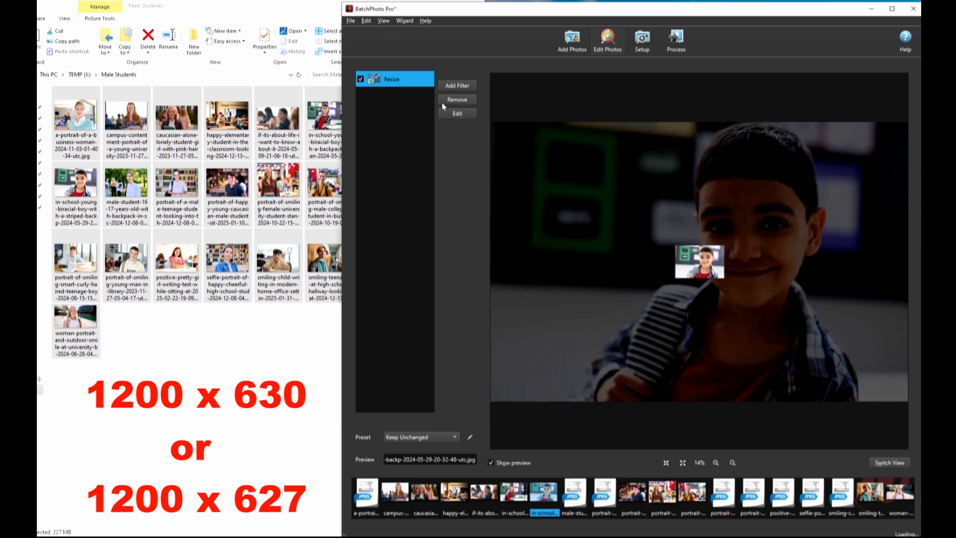
left_click(450, 84)
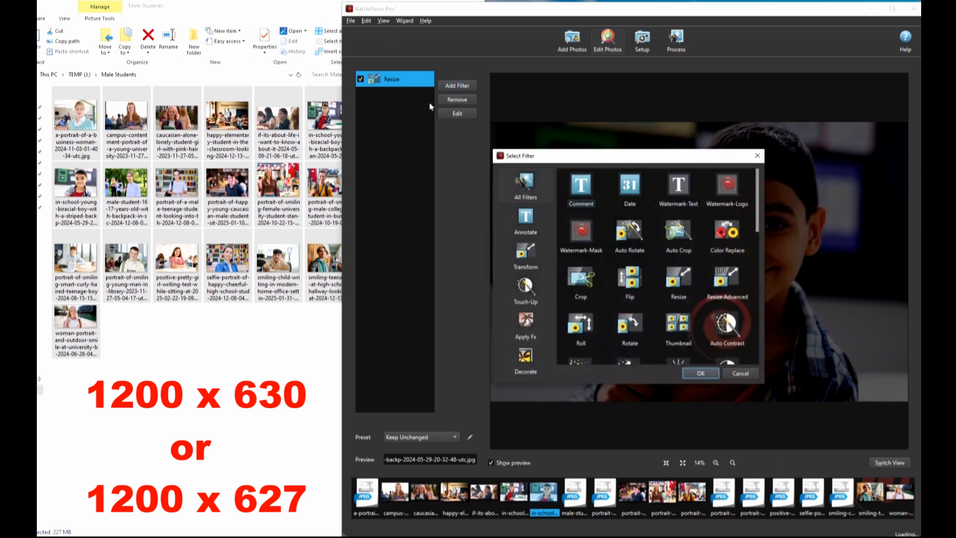
left_click(529, 260)
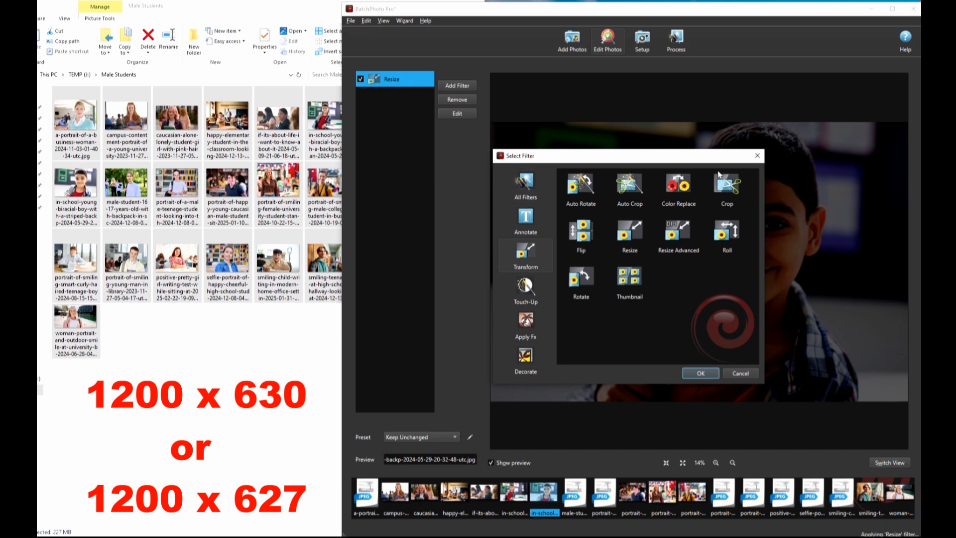
left_click(723, 189)
left_click(704, 373)
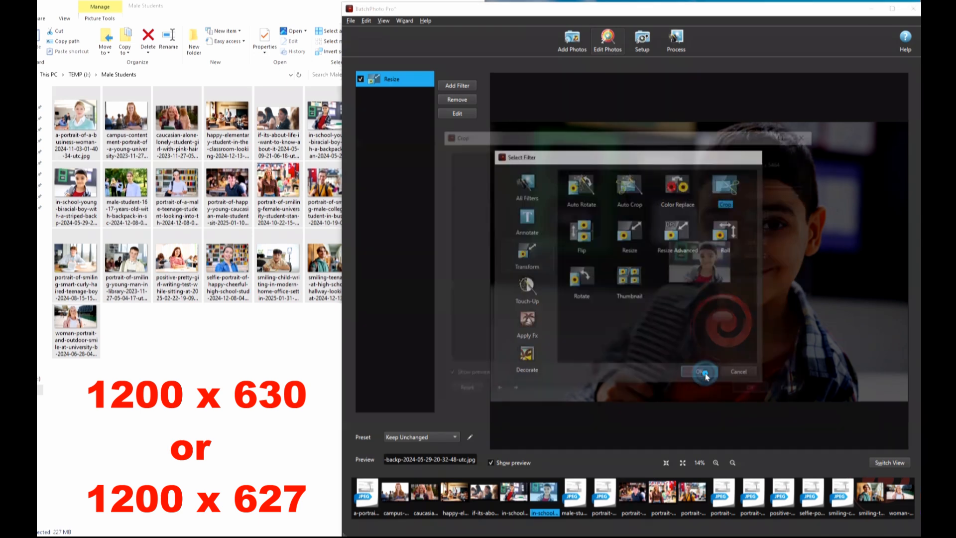
left_click(778, 193)
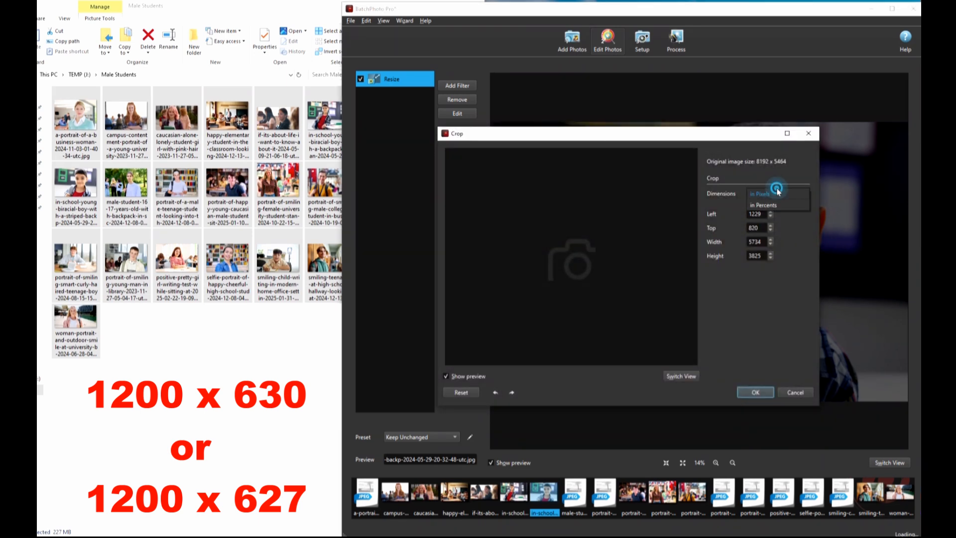
left_click(769, 205)
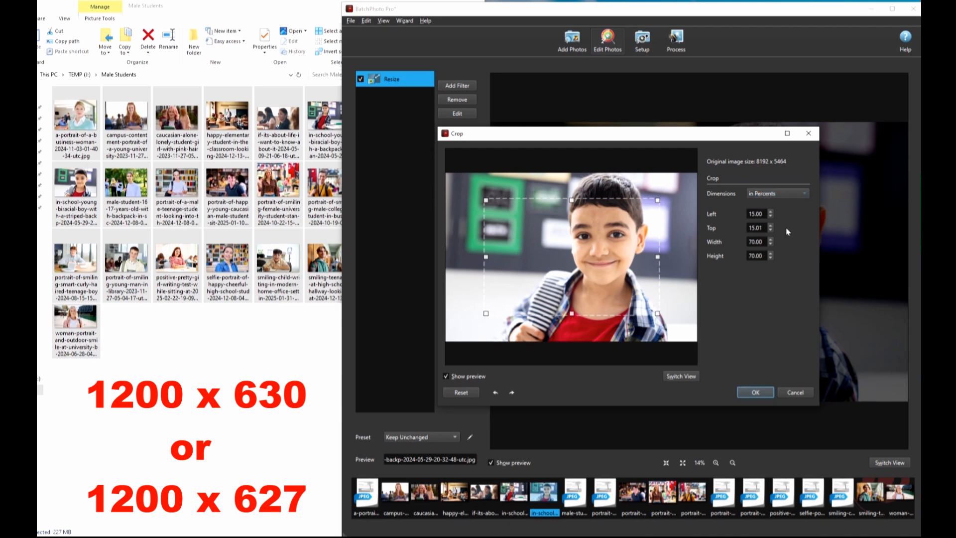
left_click(795, 392)
left_click(458, 114)
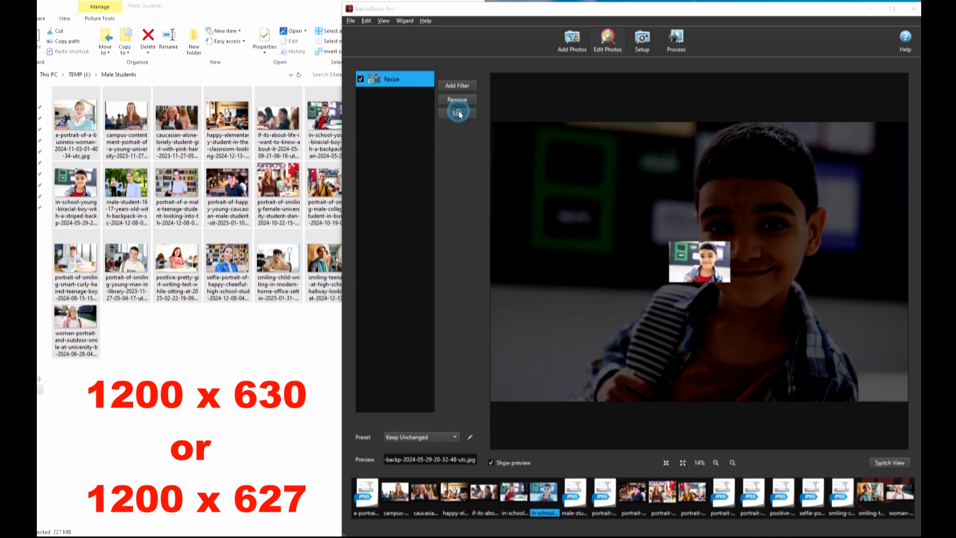
left_click(800, 393)
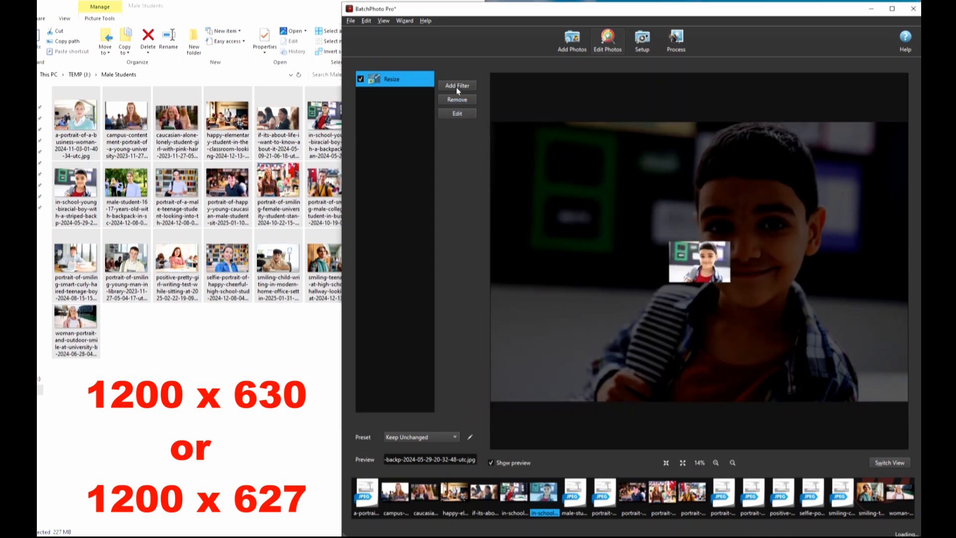
Step: Start an Auto Crop filter and try the 16:9 and 1:1 aspect ratios
left_click(457, 85)
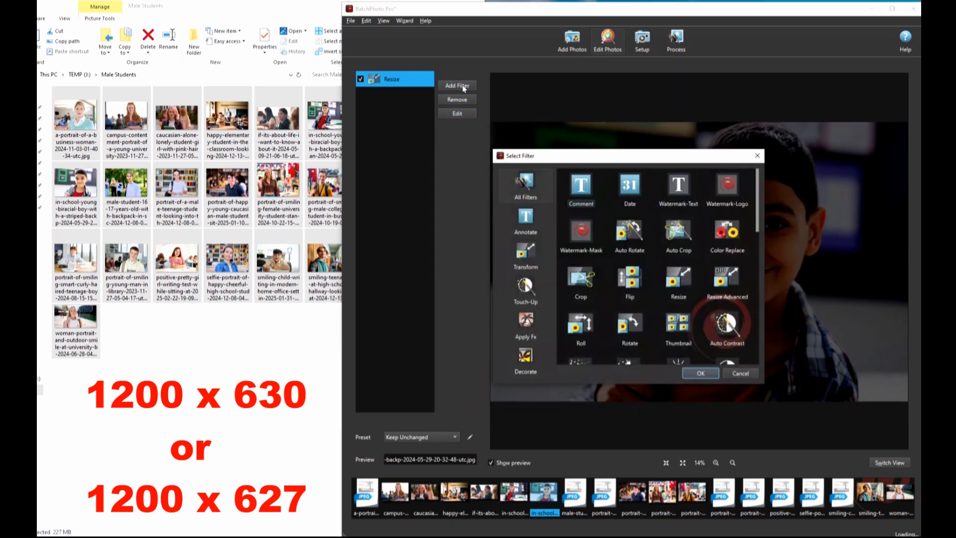
left_click(528, 256)
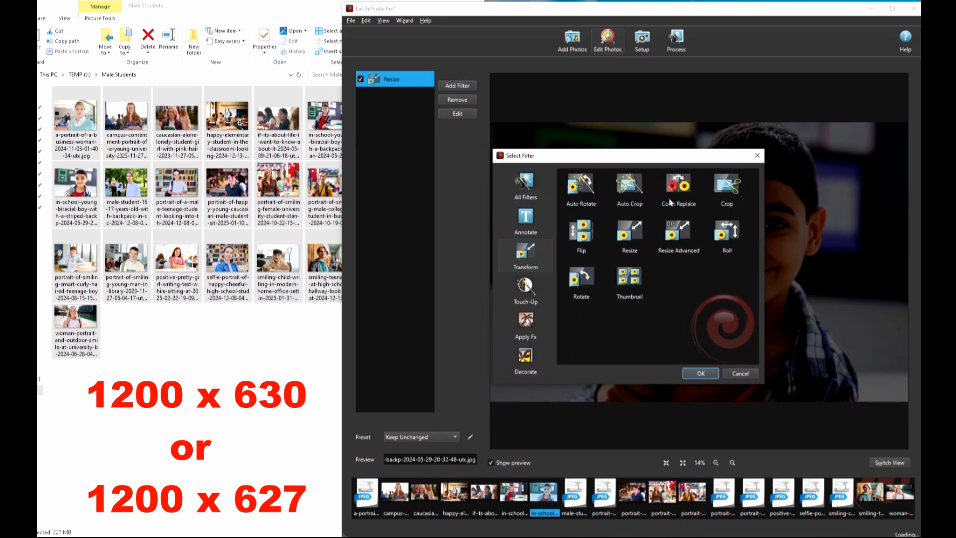
left_click(626, 188)
left_click(701, 373)
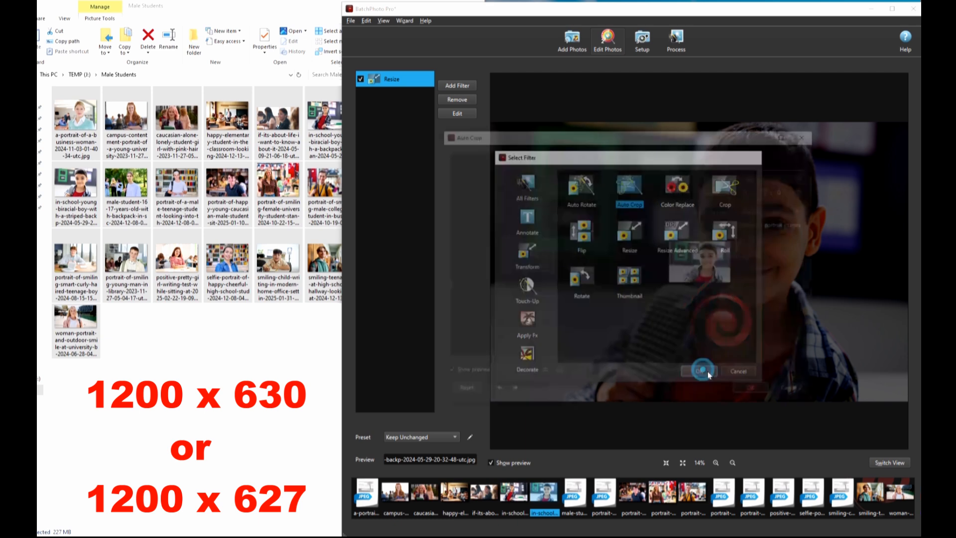
left_click(767, 178)
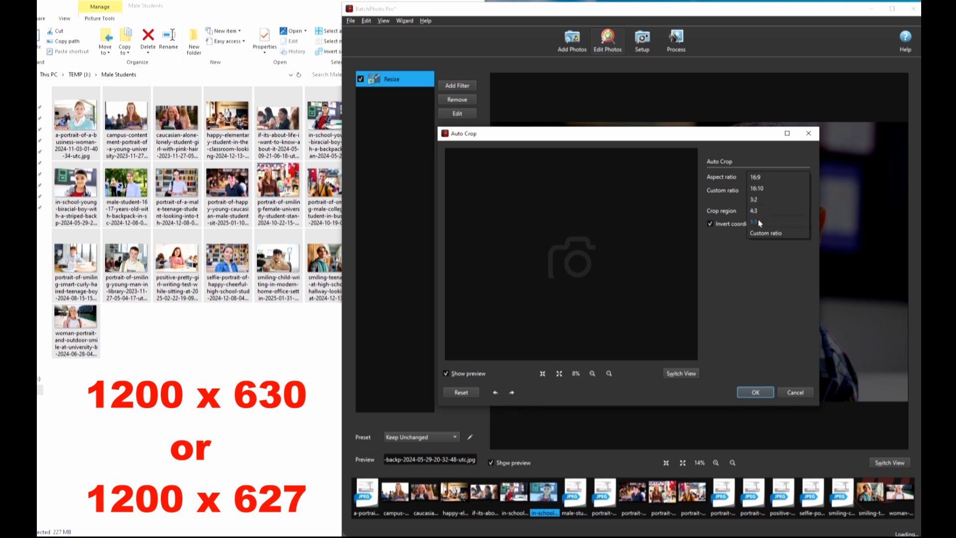
left_click(758, 178)
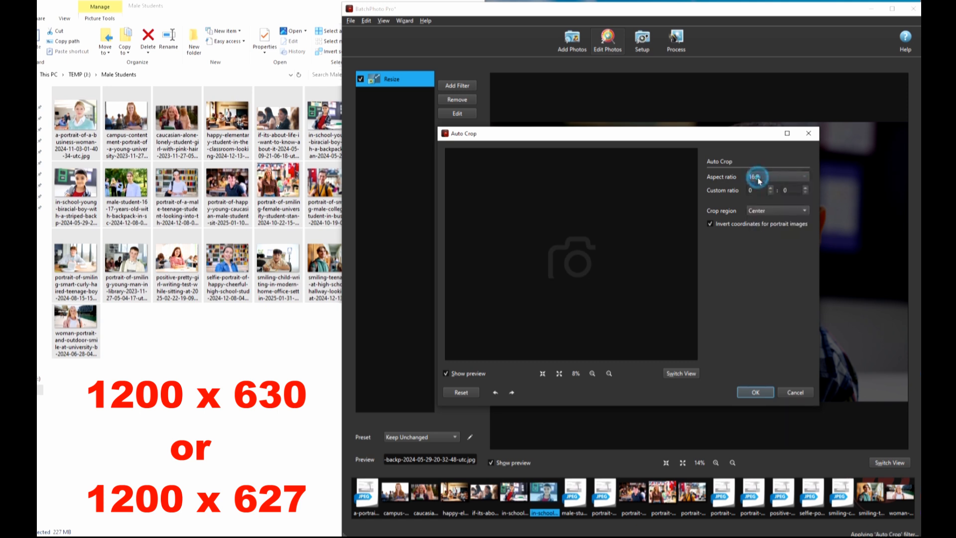
left_click(770, 178)
left_click(757, 222)
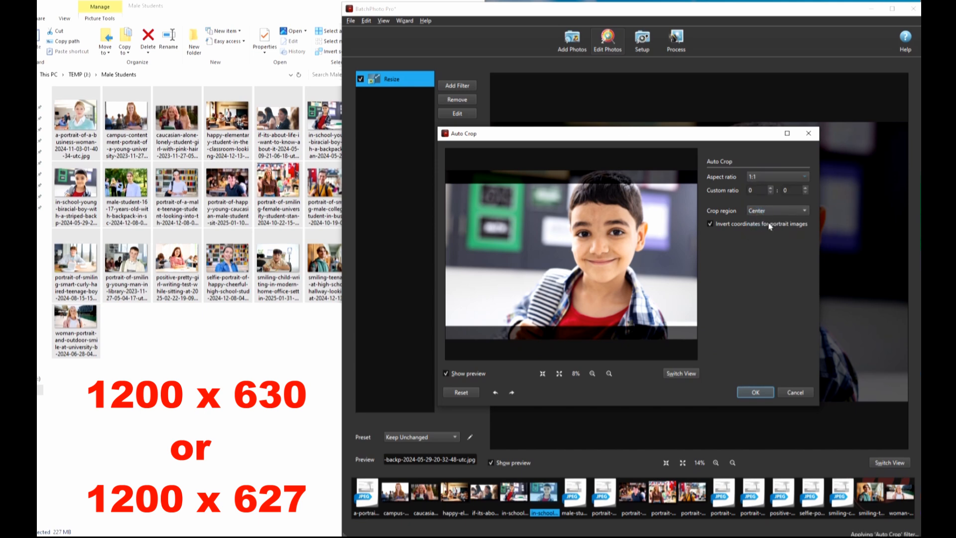
Step: Set the Auto Crop aspect ratio to a custom 19:10 ratio and the crop region to Left/Top
left_click(773, 181)
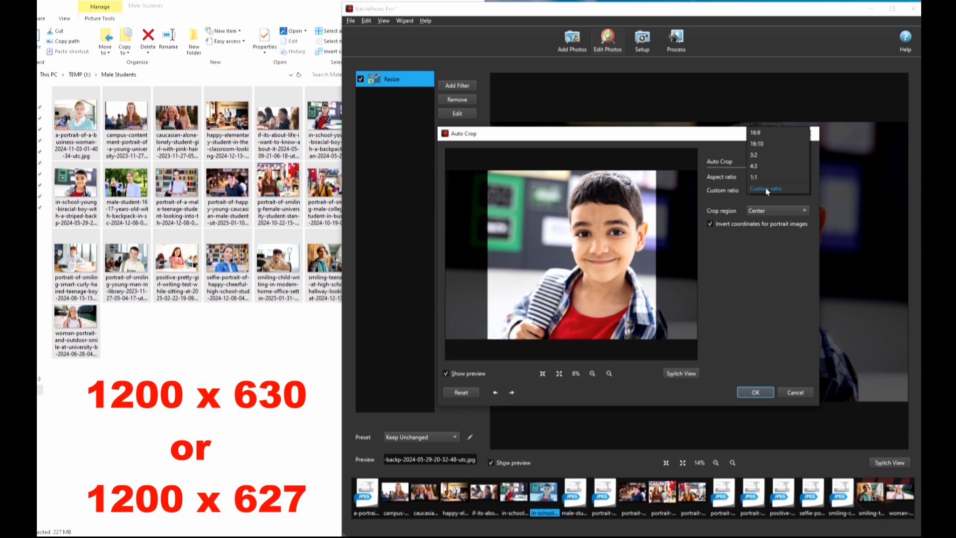
left_click(766, 189)
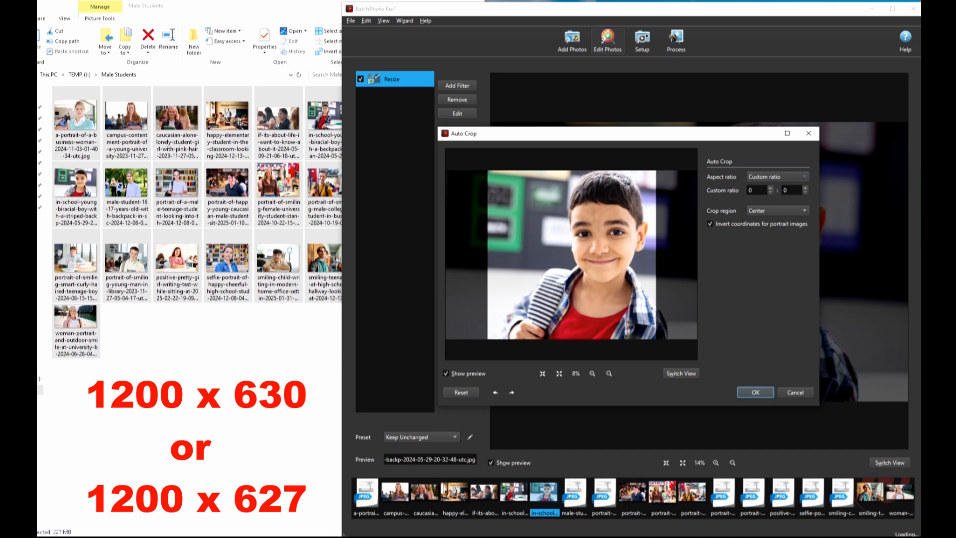
double_click(766, 191)
key("Tab")
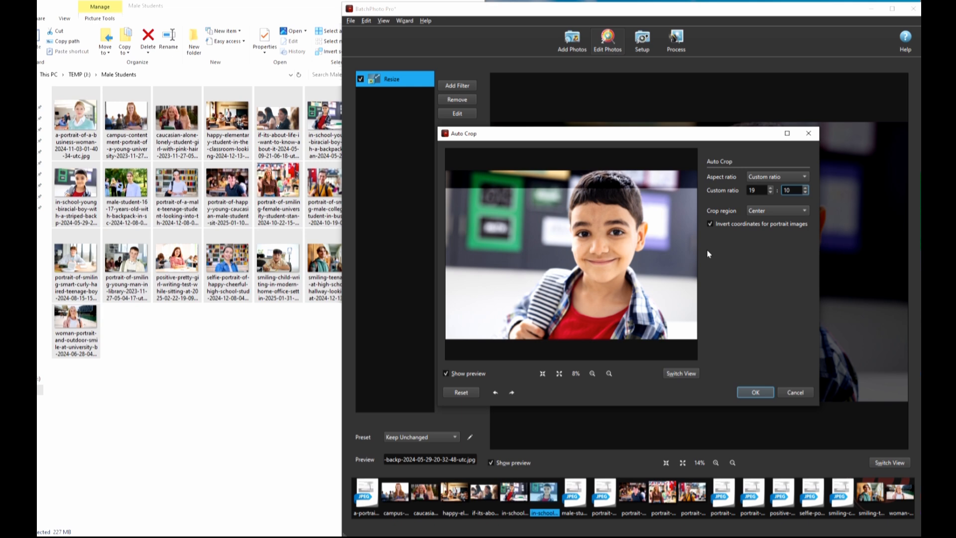
left_click(769, 213)
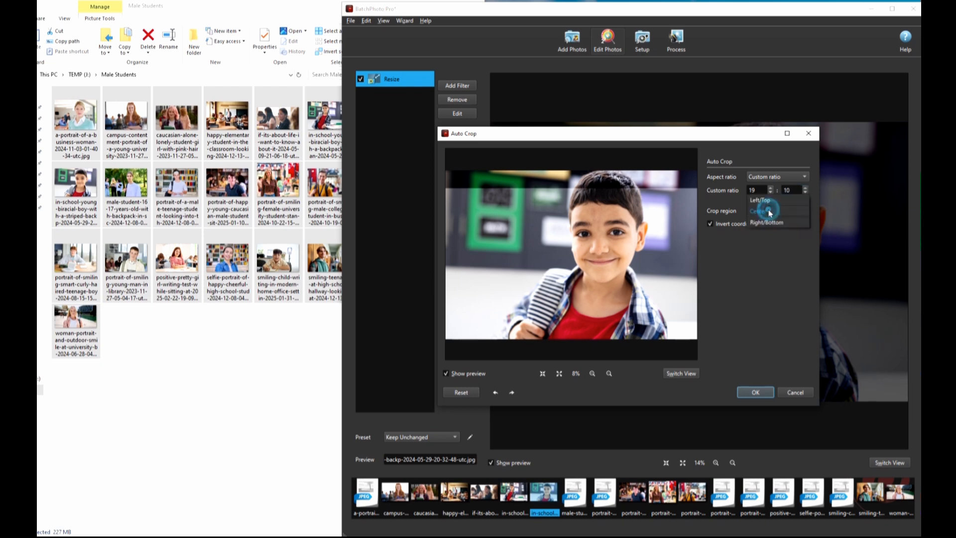
left_click(772, 208)
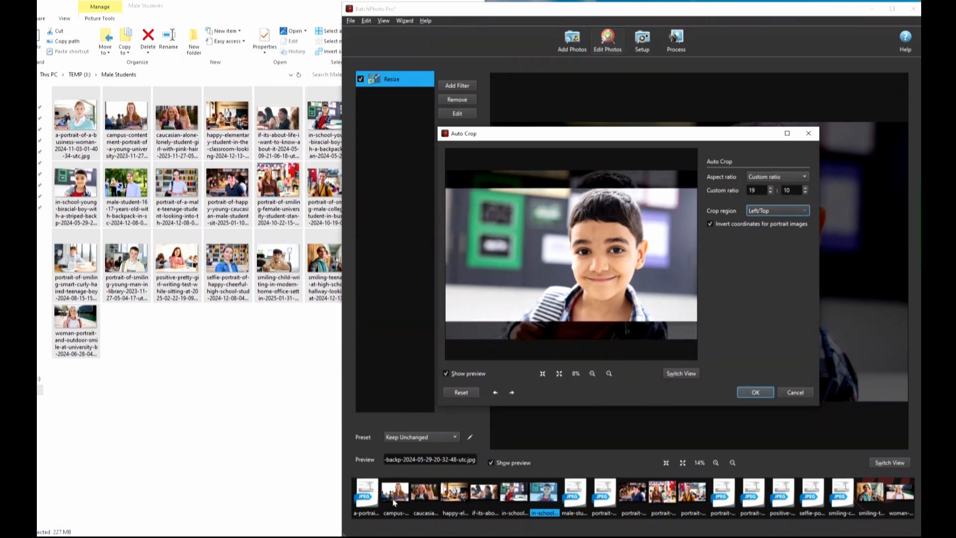
Step: Apply the Auto Crop filter and preview the crop on several different photos from the batch
left_click(755, 392)
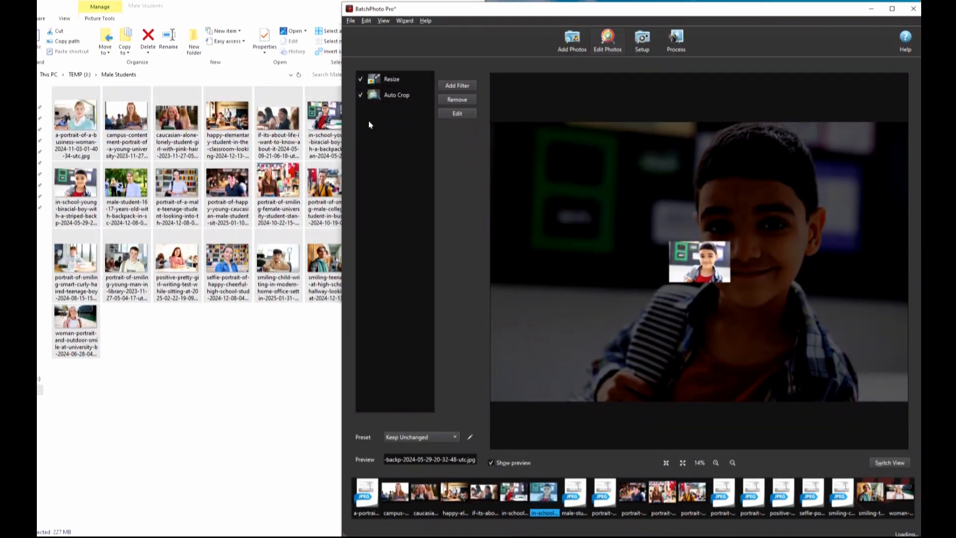
left_click(387, 95)
left_click(491, 491)
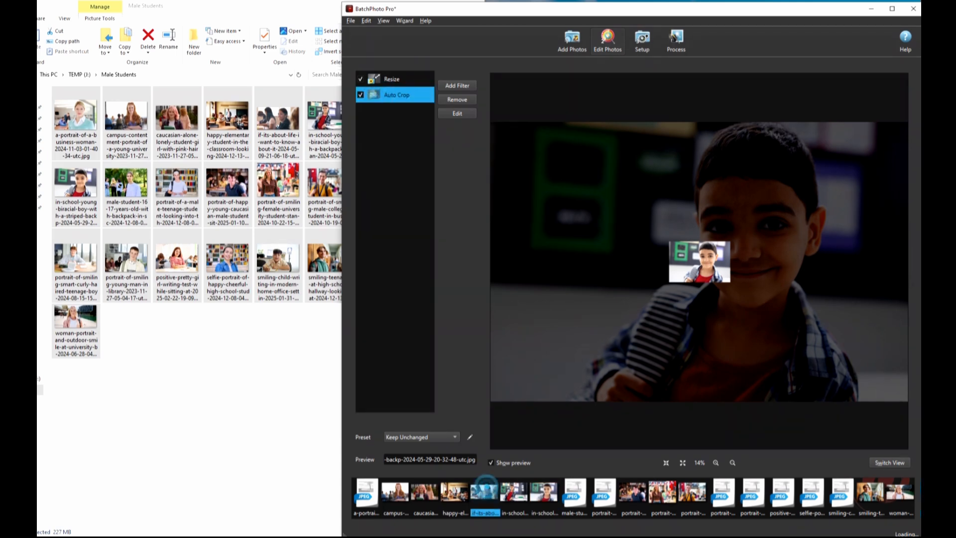
left_click(692, 491)
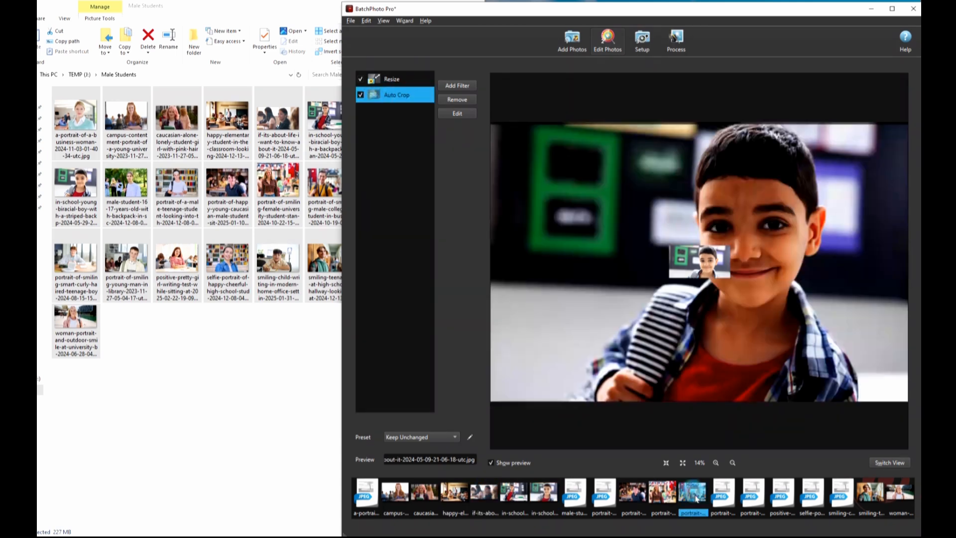
left_click(869, 488)
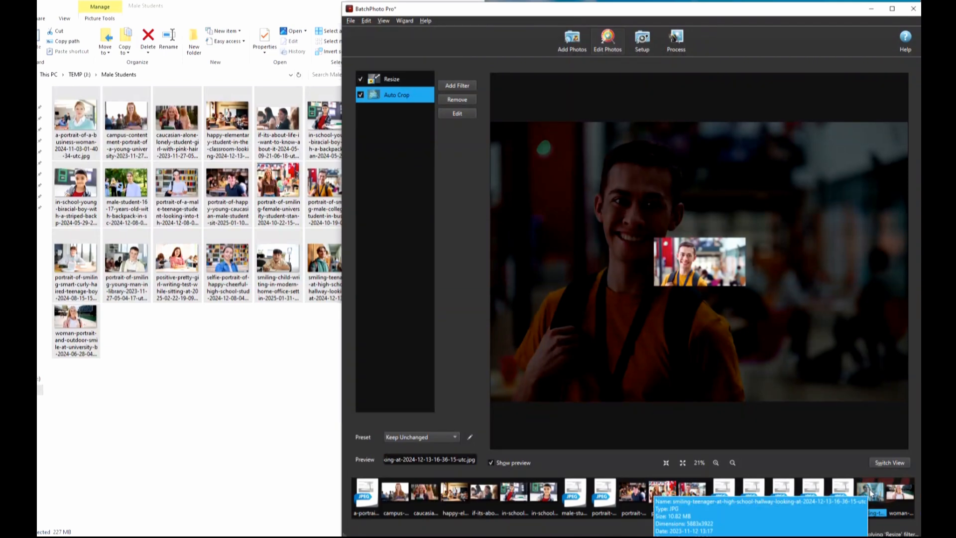
left_click(398, 489)
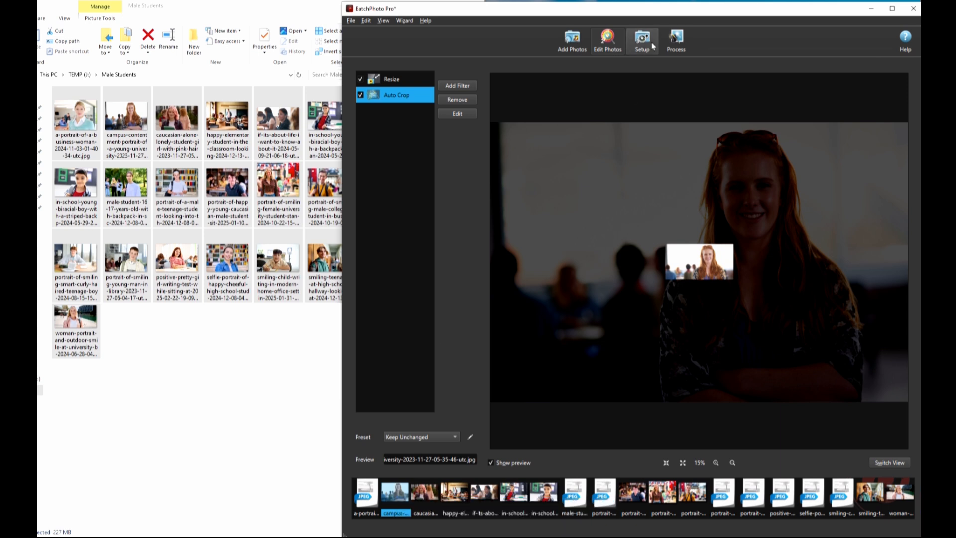
Step: Create a folder named "Feb 2025 Pics" inside the current 2025 output folder and select it as the output destination
left_click(643, 41)
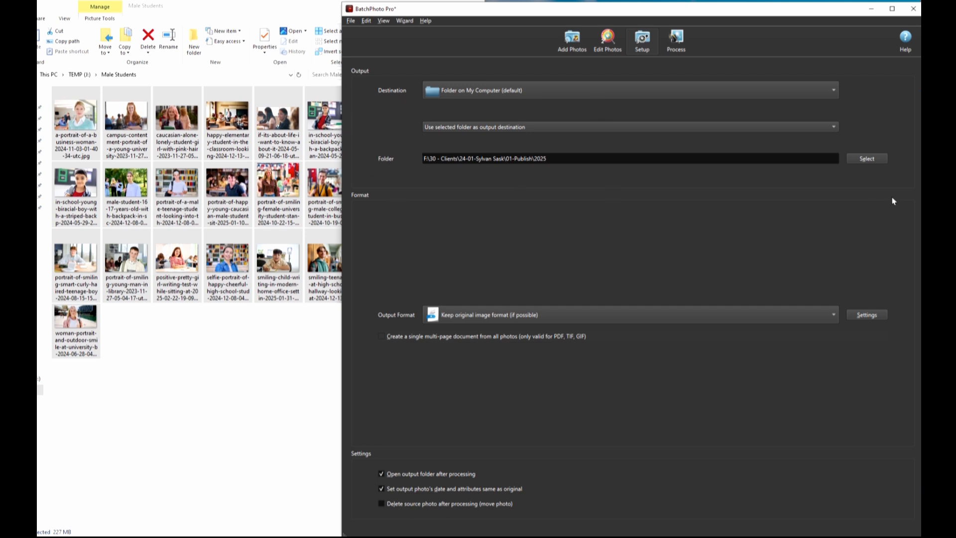
left_click(866, 158)
right_click(531, 129)
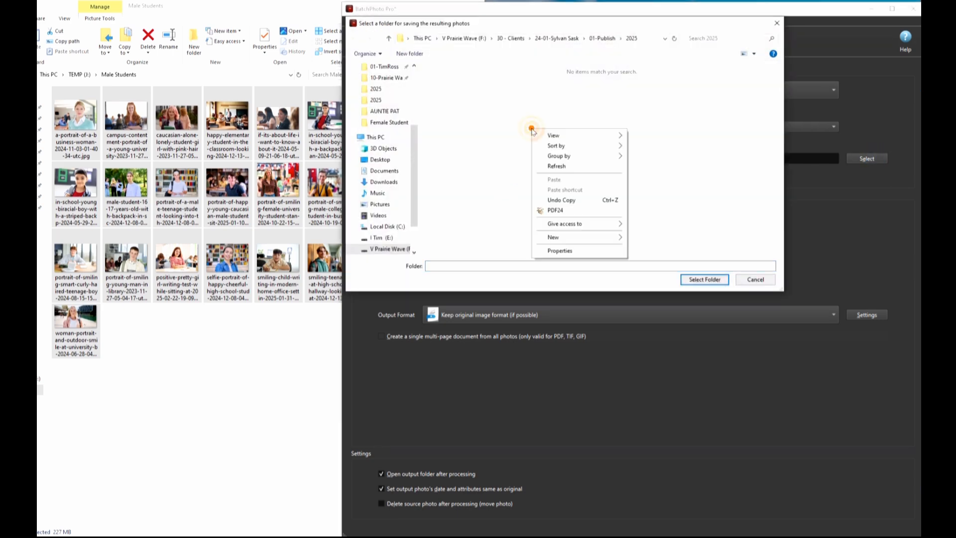
mouse_move(596, 244)
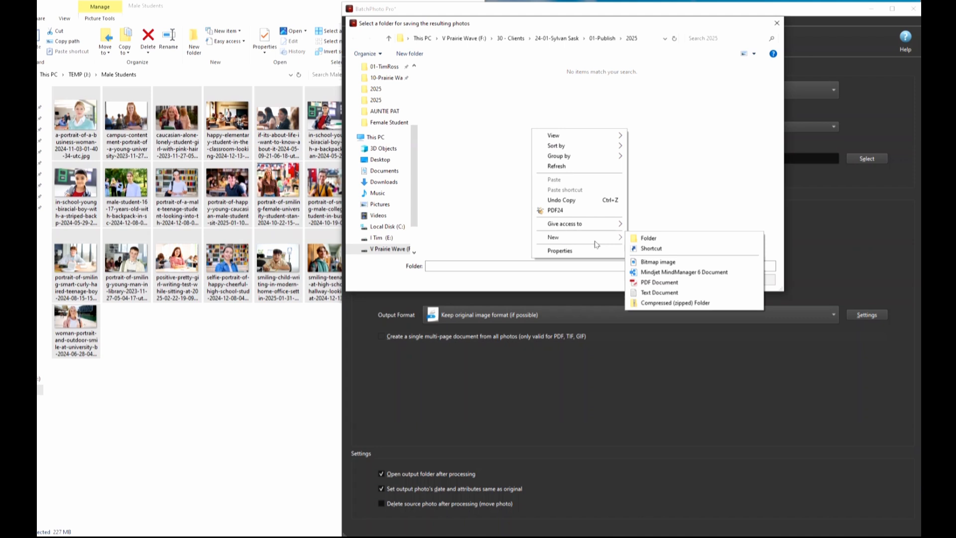
left_click(642, 238)
type("Fe")
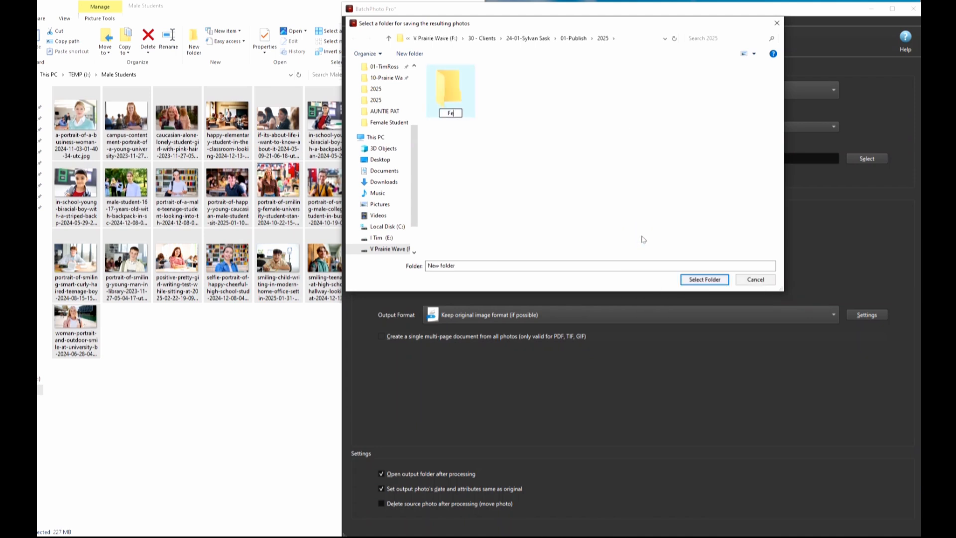
type("b 2025 Pics")
left_click(699, 281)
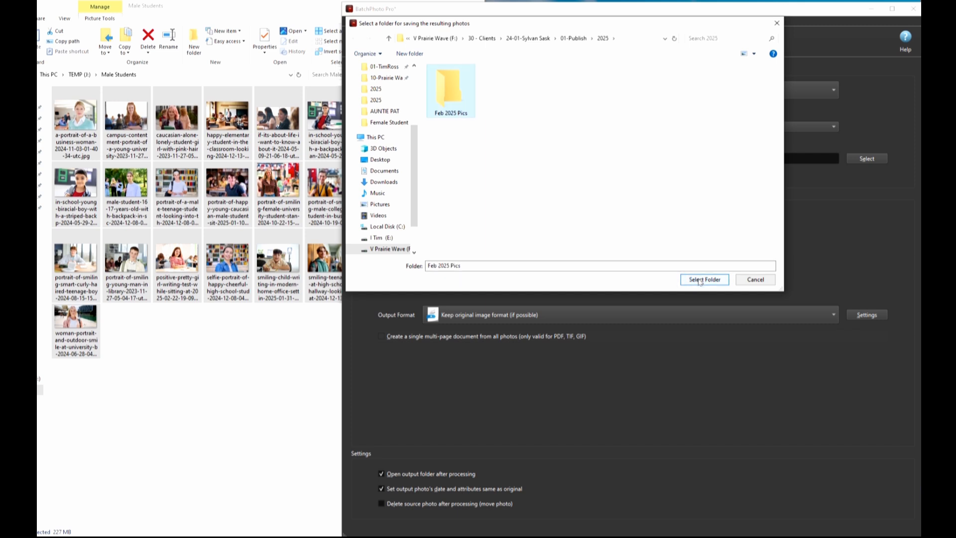
left_click(700, 282)
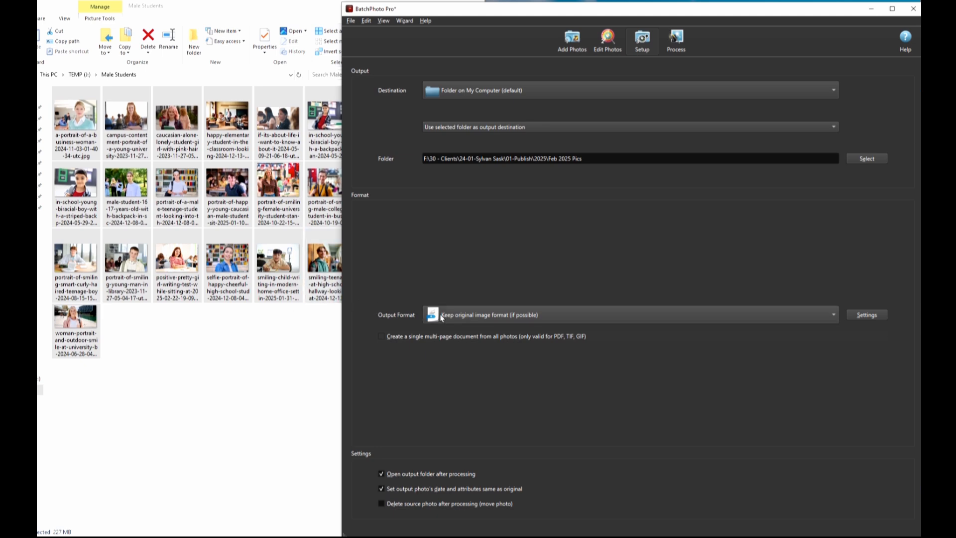
Step: Set the output format to JPG - Joint Photographic Experts Group JFIF format
left_click(520, 315)
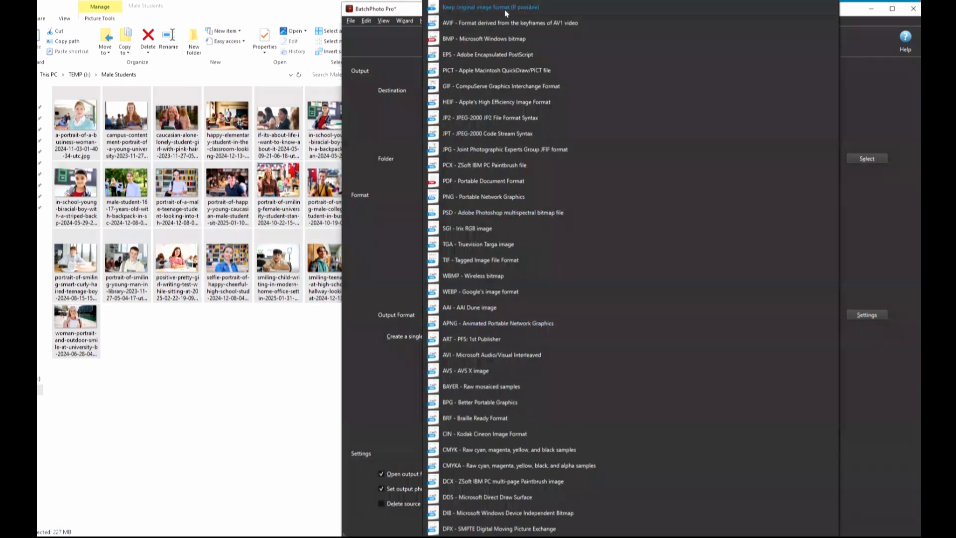
left_click(476, 150)
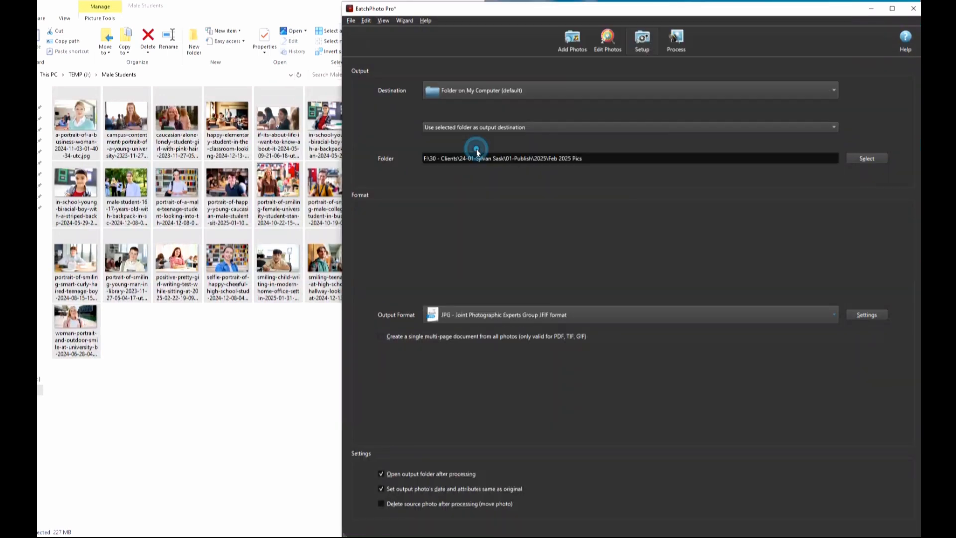
Step: Look through the full list of available output formats and keep JPG as the choice
left_click(637, 317)
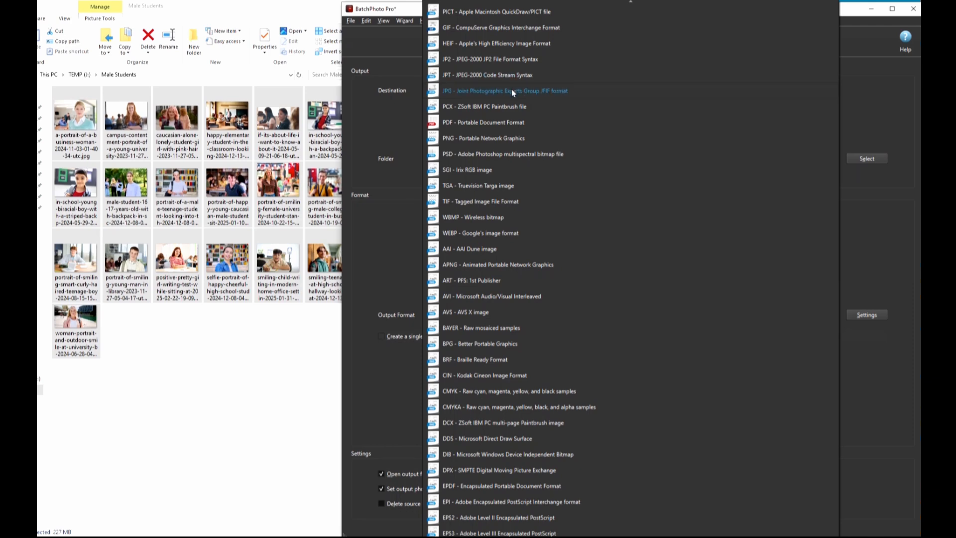
scroll(513, 86, "up", 2)
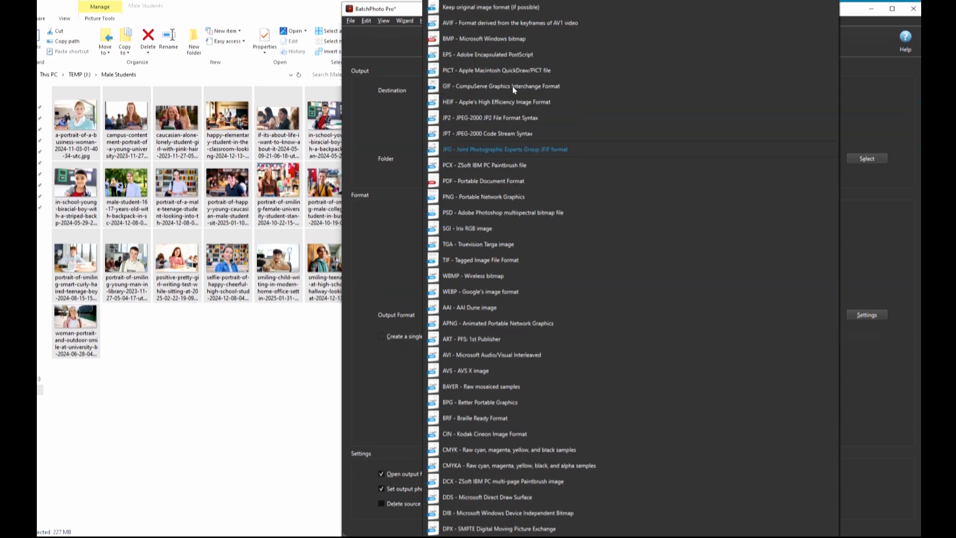
scroll(513, 85, "down", 2)
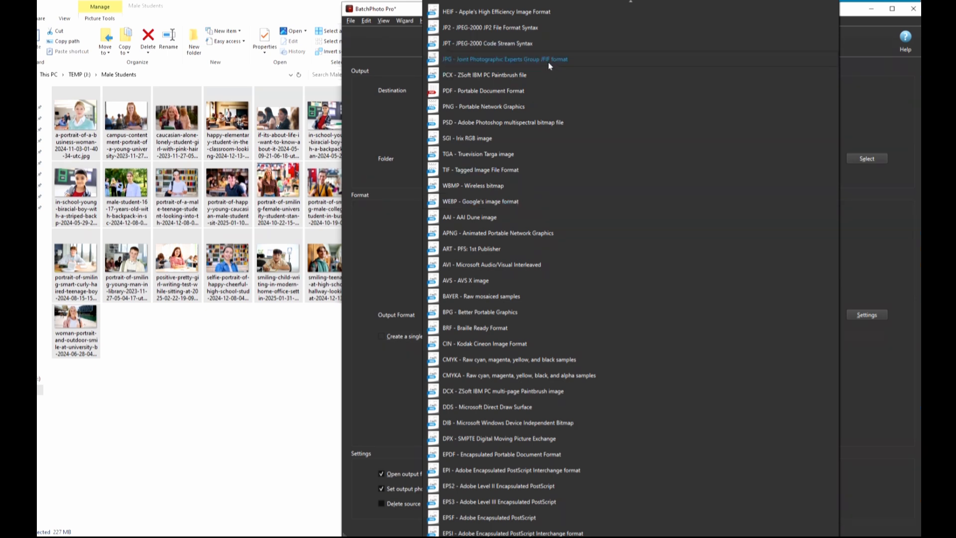
scroll(528, 59, "up", 2)
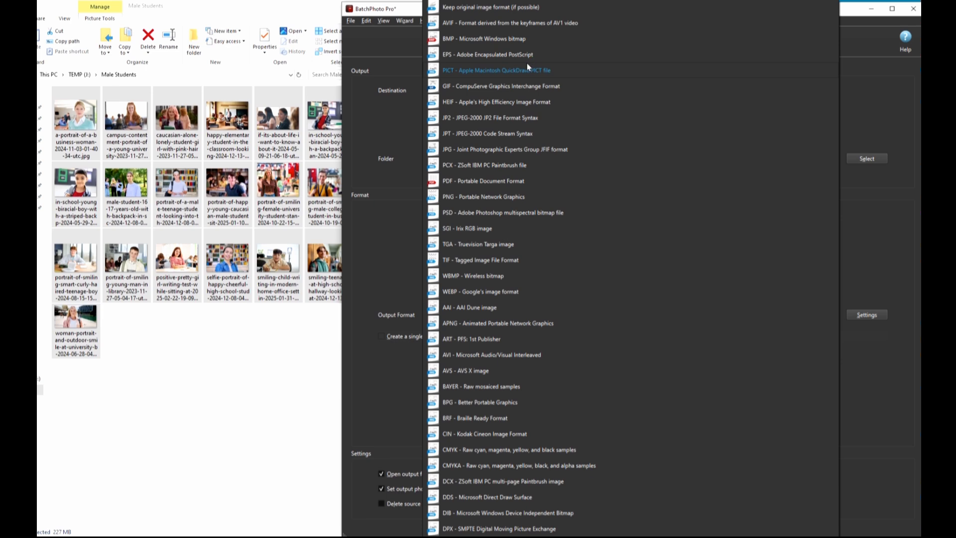
scroll(511, 121, "down", 4)
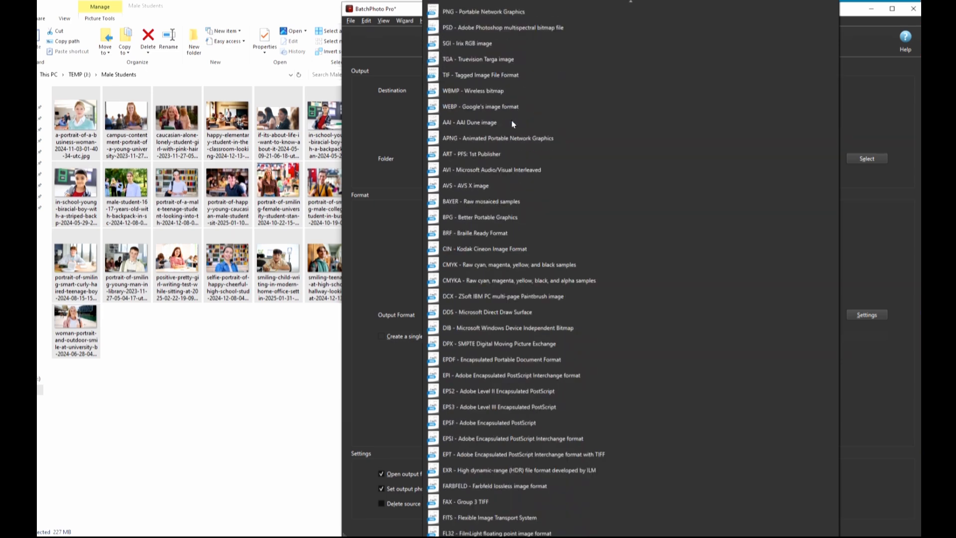
scroll(512, 121, "down", 4)
scroll(512, 121, "down", 1)
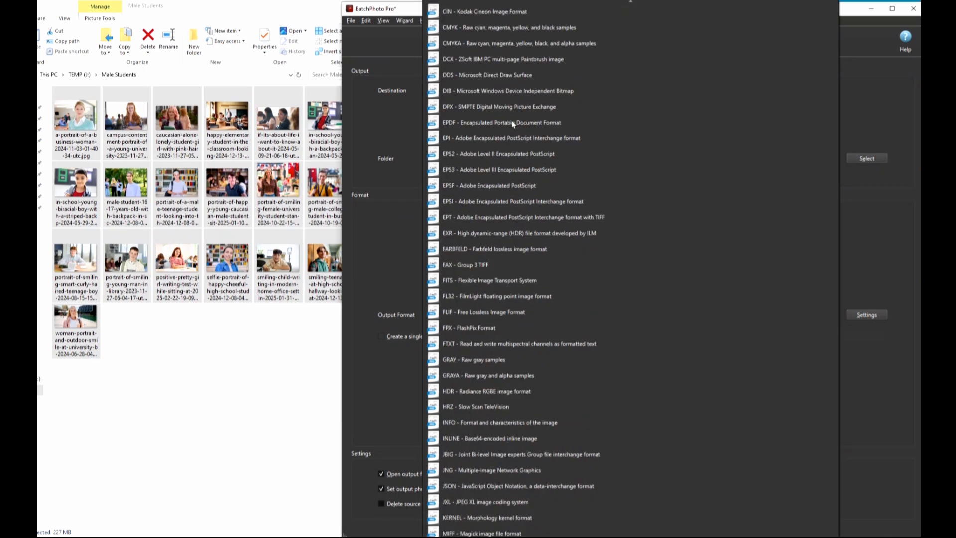
scroll(512, 123, "down", 7)
scroll(512, 121, "down", 12)
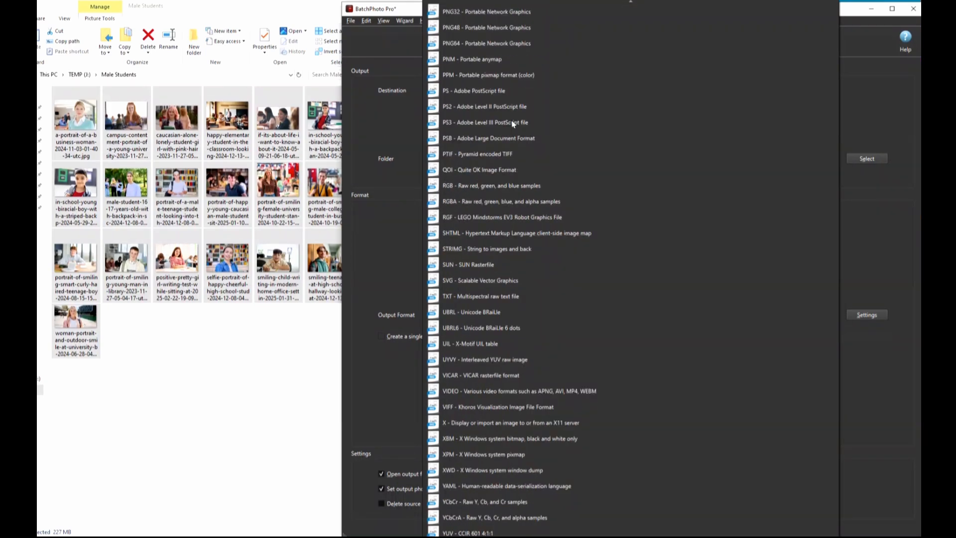
scroll(512, 123, "up", 20)
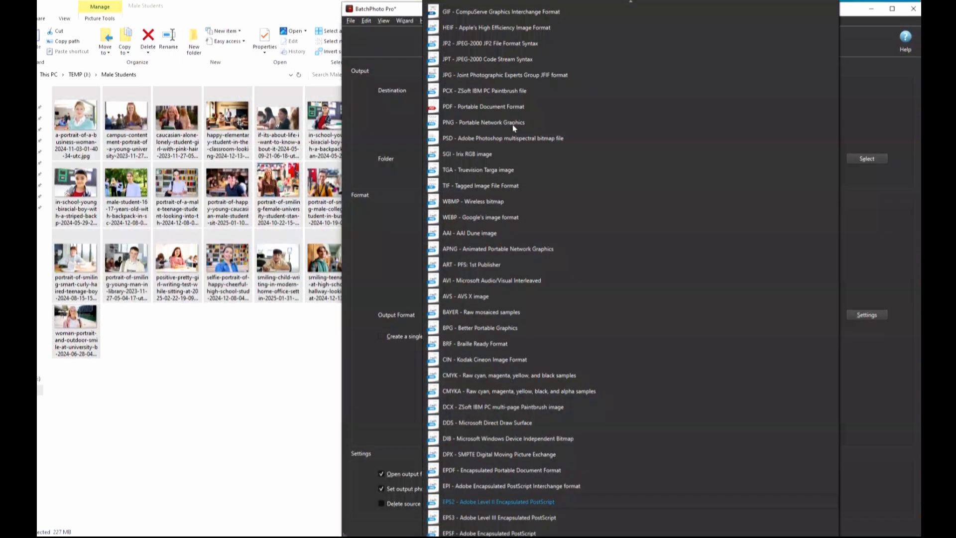
left_click(520, 75)
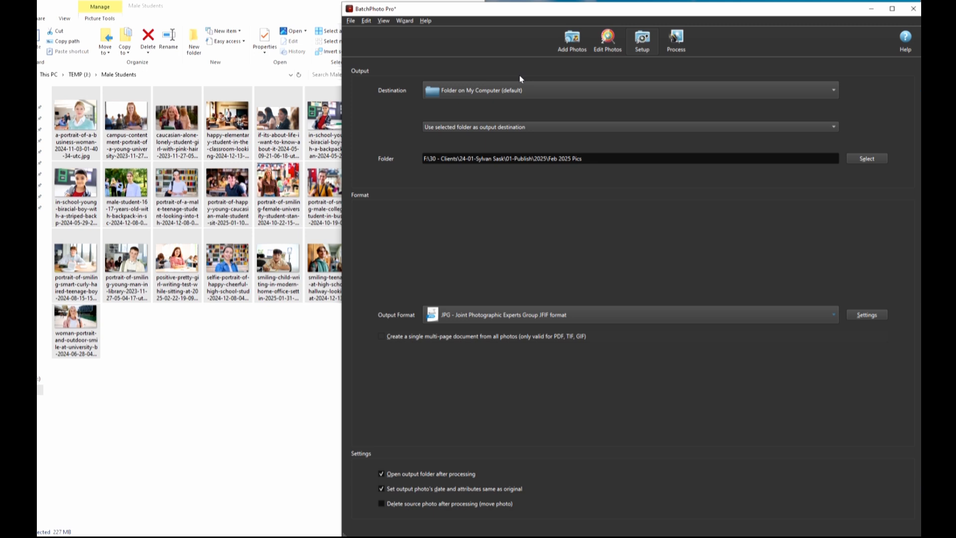
Step: Start processing the whole batch of photos and confirm the run
left_click(676, 45)
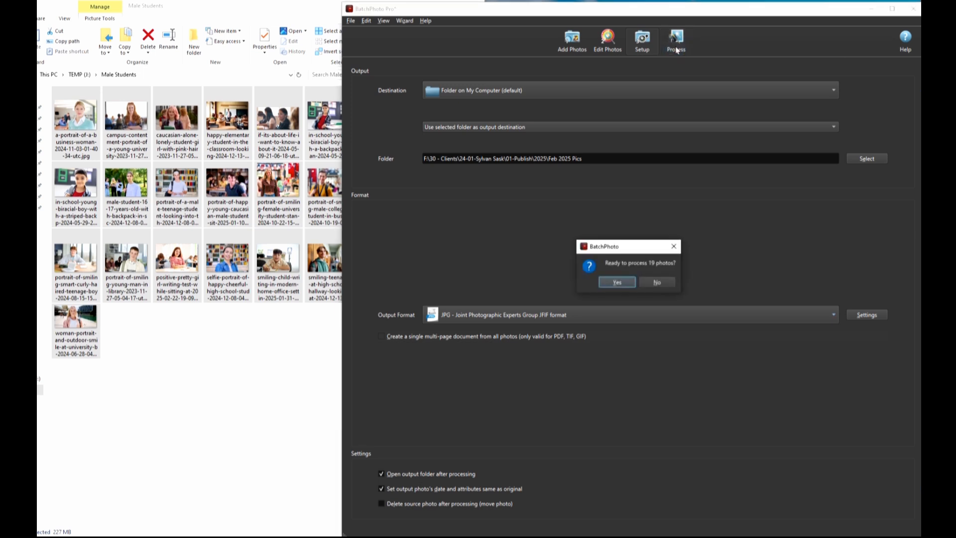
left_click(617, 282)
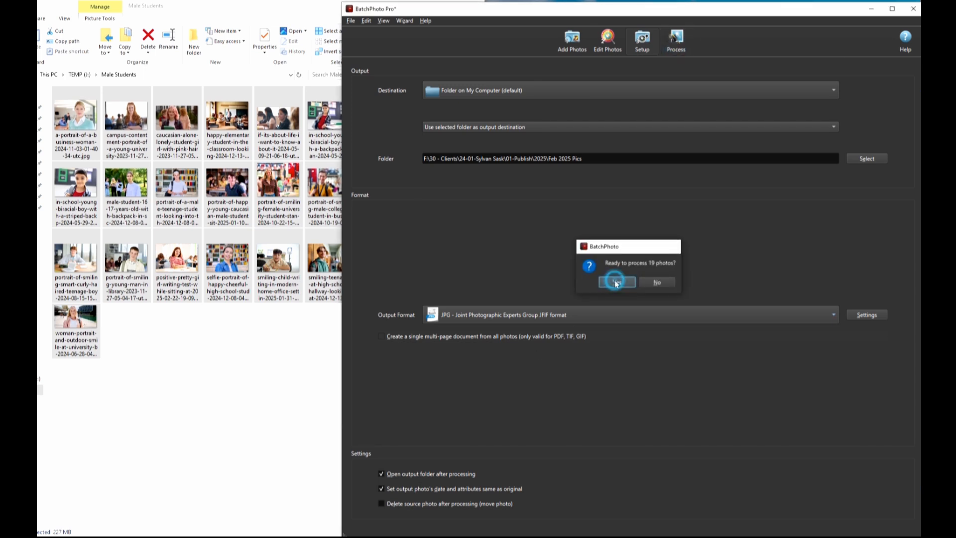